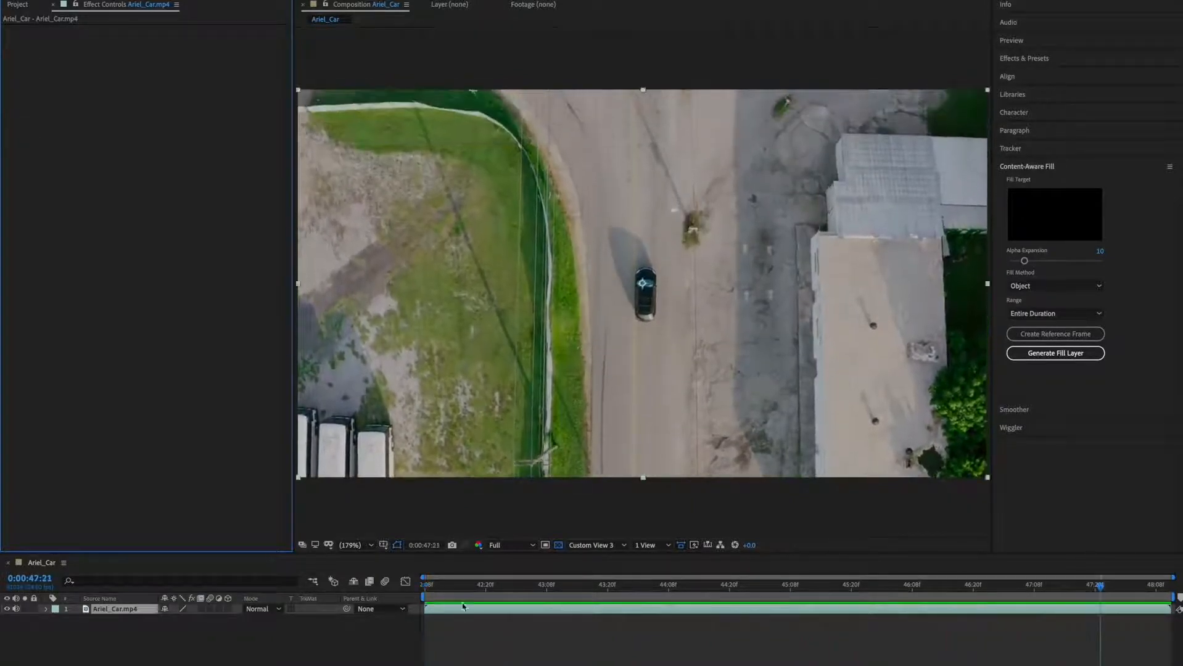
Step: Apply the Mocha AE effect to the Ariel_Car.mp4 layer from its first frame and launch the Mocha plug-in
{"action": "left_click", "coordinate": [458, 611]}
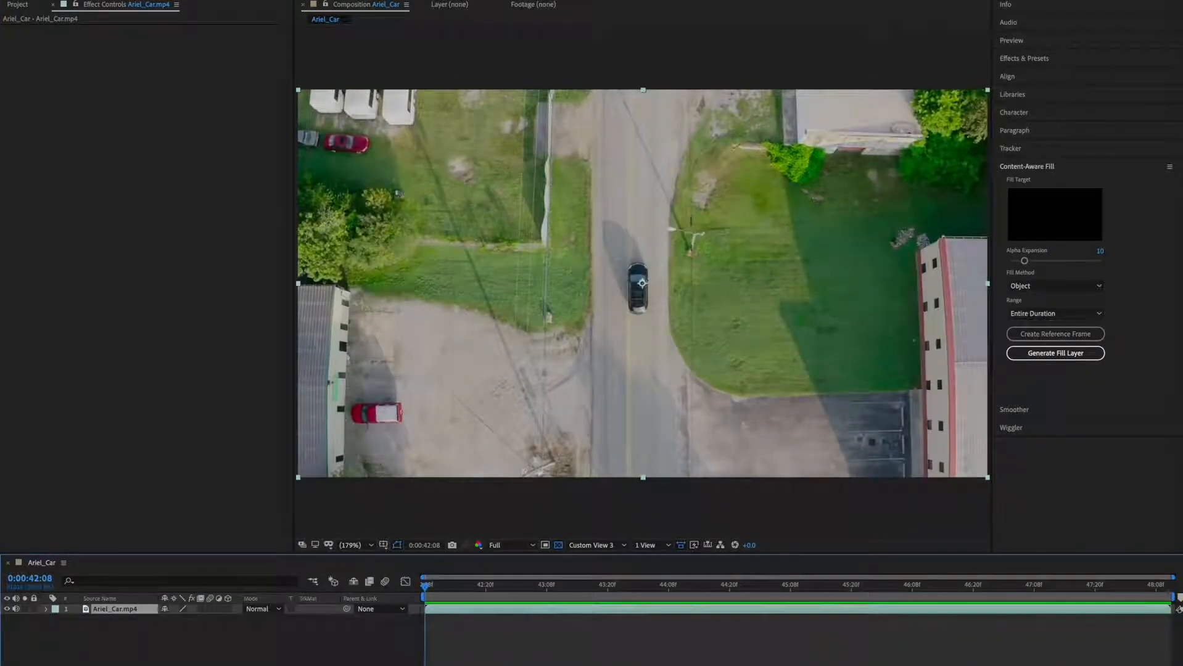
{"action": "left_click", "coordinate": [128, 1]}
{"action": "mouse_move", "coordinate": [153, 39]}
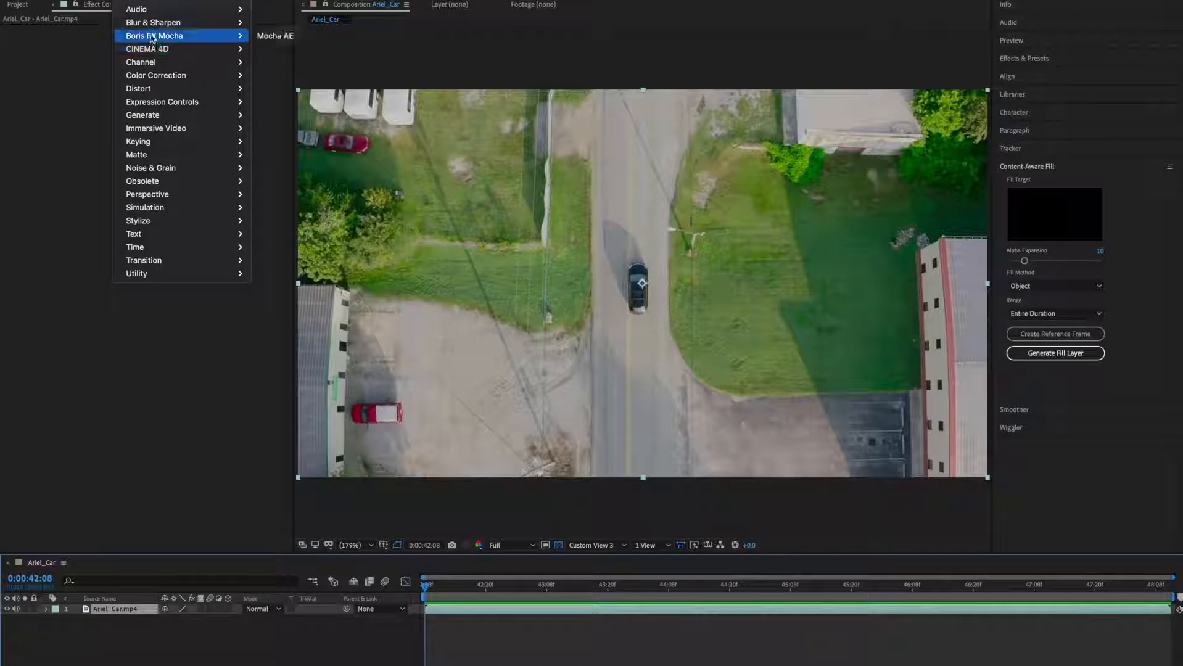
{"action": "left_click", "coordinate": [273, 37]}
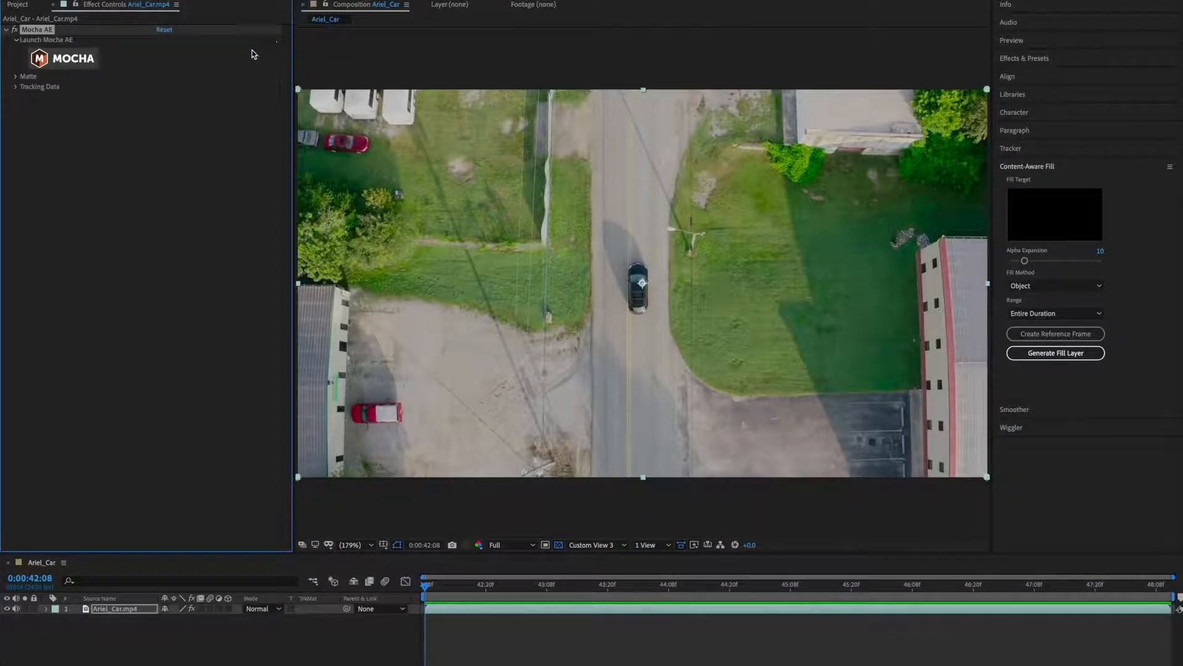
{"action": "left_click", "coordinate": [68, 60]}
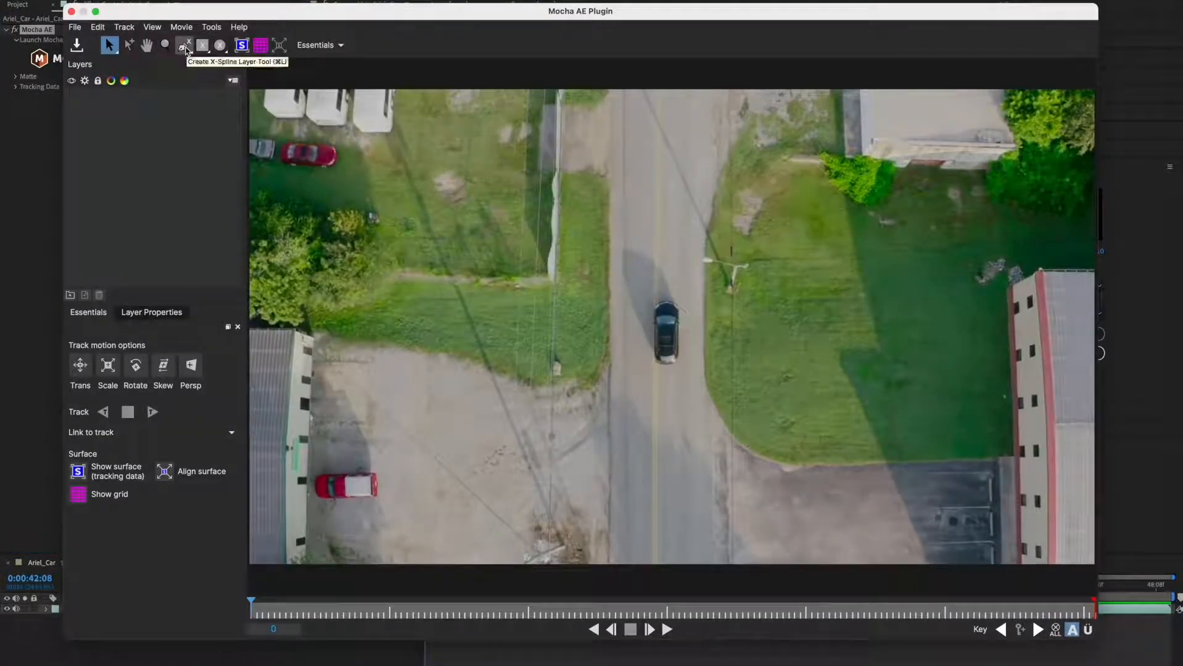
Step: Draw a closed X-spline around the car and its shadow on the first frame
{"action": "left_click", "coordinate": [184, 46]}
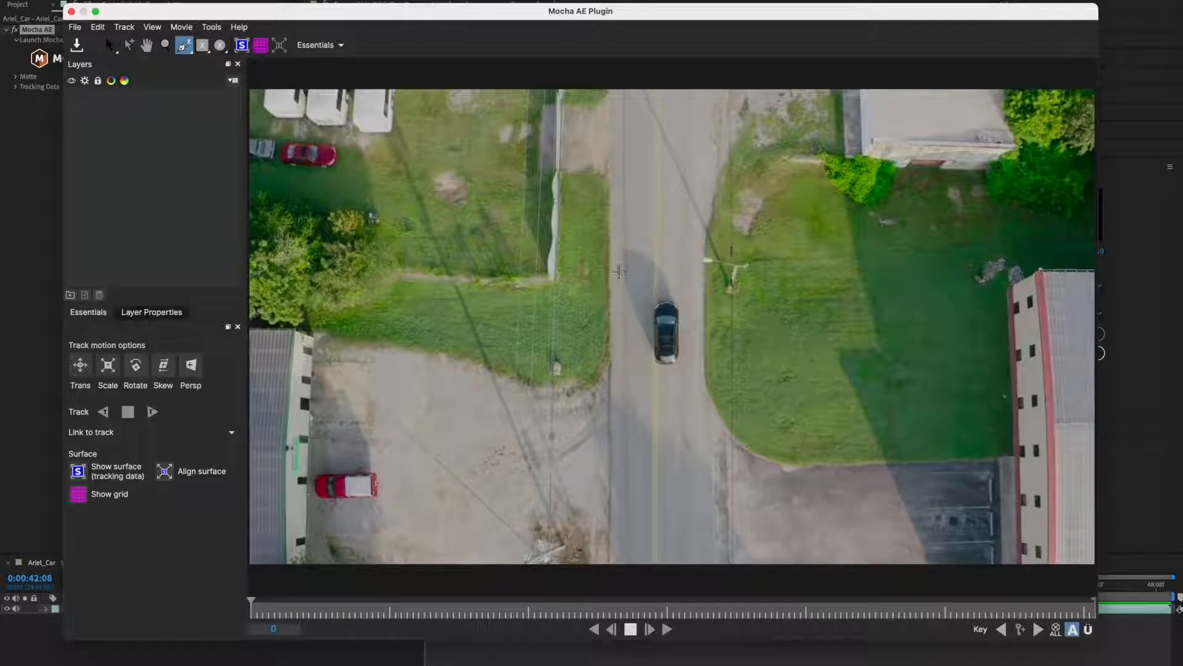
{"action": "left_click", "coordinate": [618, 273]}
{"action": "left_click", "coordinate": [615, 247]}
{"action": "left_click", "coordinate": [643, 239]}
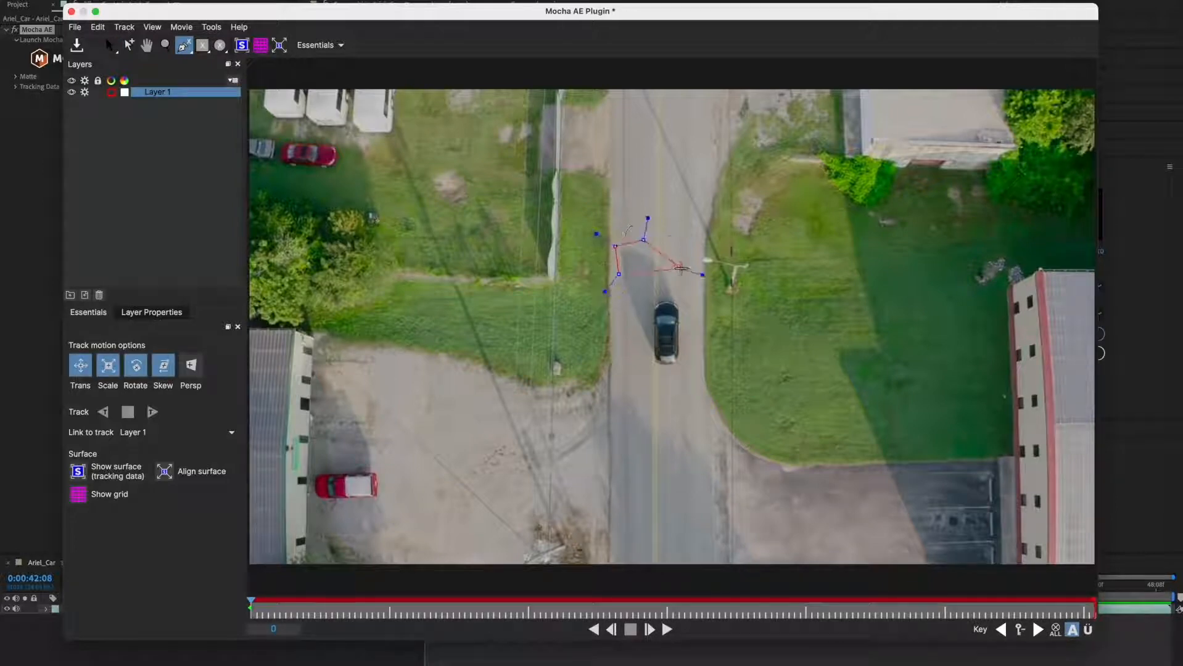
{"action": "left_click", "coordinate": [696, 313]}
{"action": "left_click", "coordinate": [692, 376]}
{"action": "left_click", "coordinate": [665, 385]}
{"action": "left_click", "coordinate": [630, 373]}
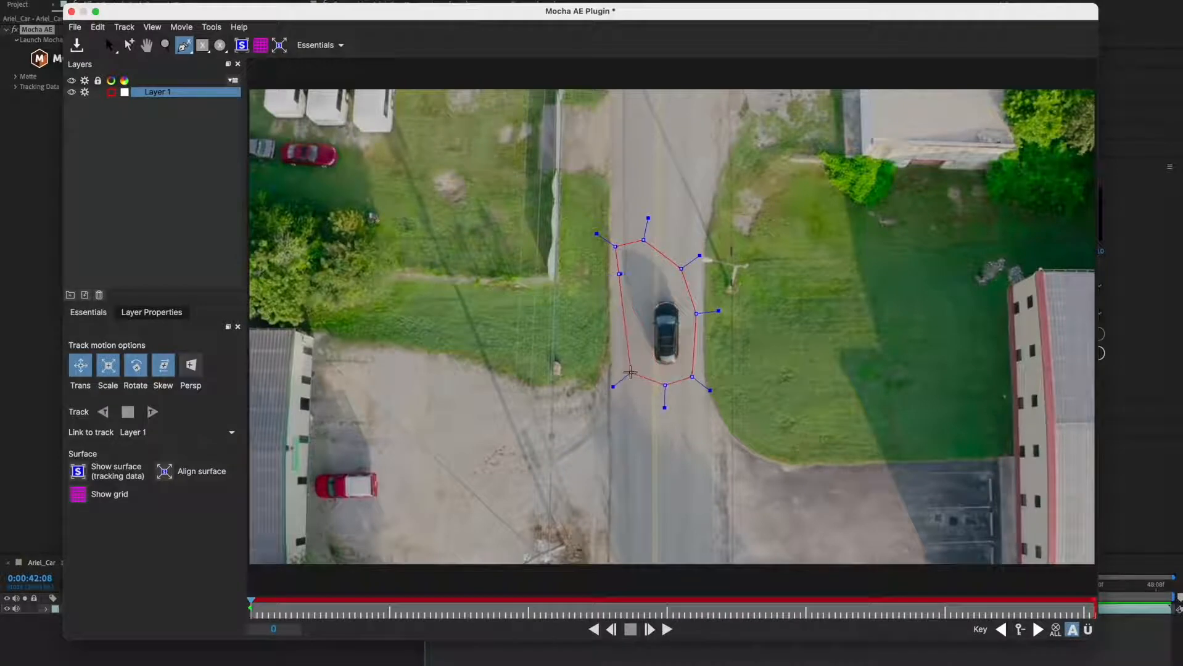
{"action": "left_click", "coordinate": [620, 313]}
{"action": "right_click", "coordinate": [621, 313]}
Step: Adjust the curvature handles at the upper and lower ends of the spline so its outline is smoothly rounded
{"action": "left_click", "coordinate": [597, 233]}
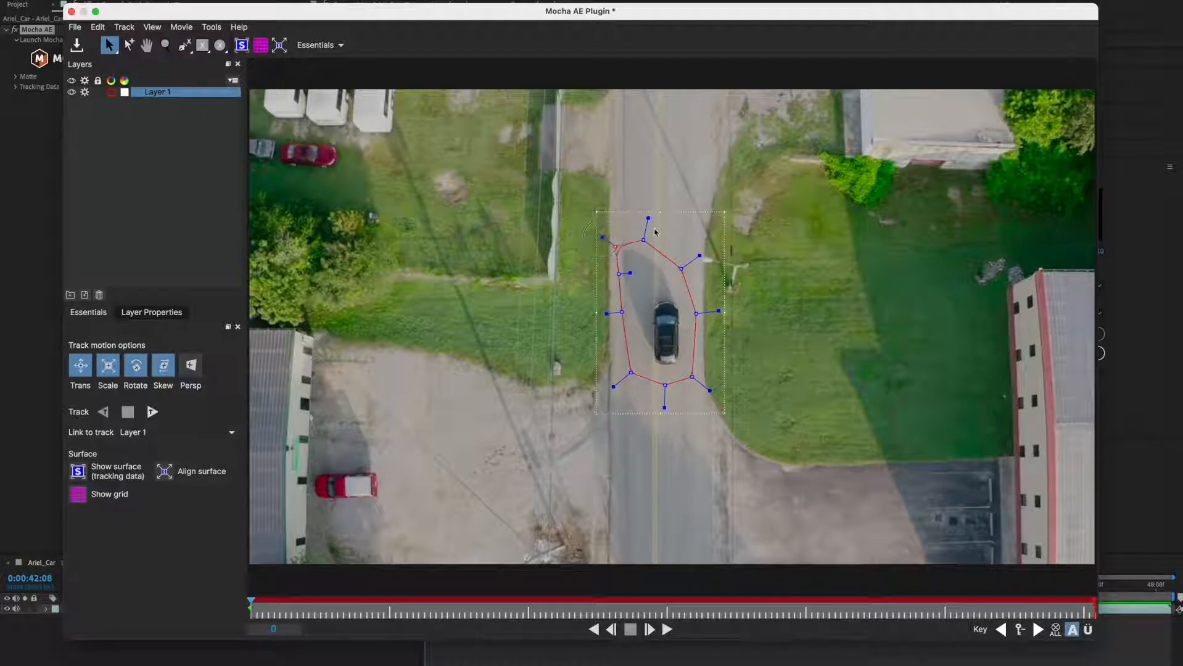
{"action": "left_click_drag", "start_coordinate": [649, 219], "coordinate": [647, 226]}
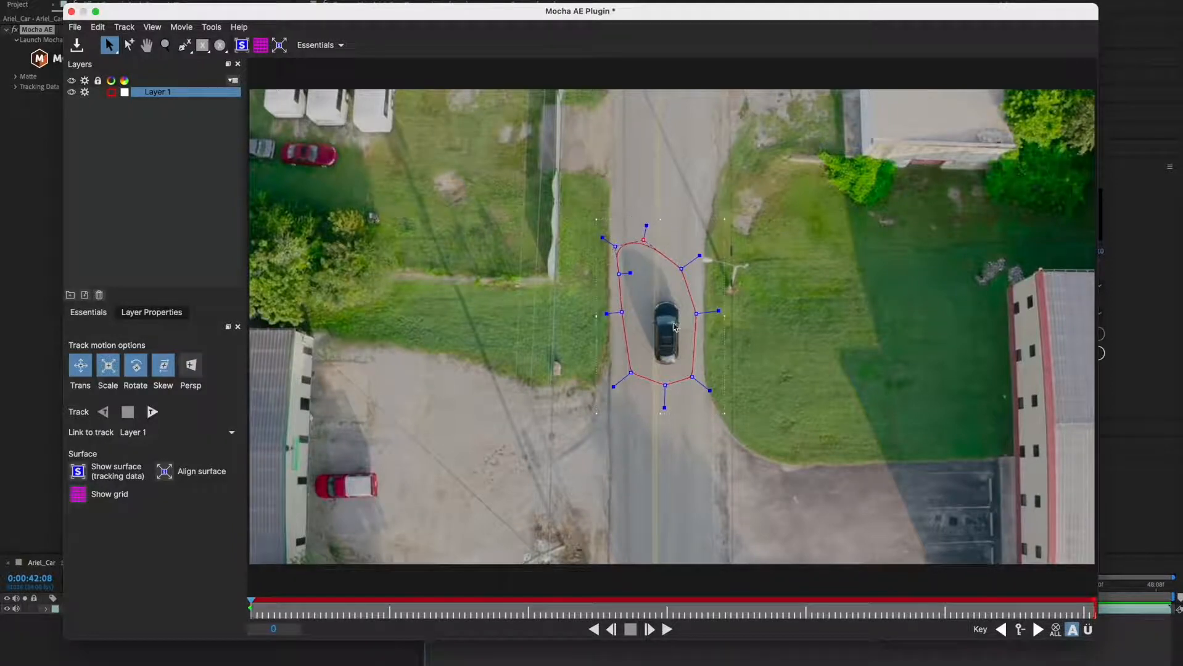
{"action": "left_click", "coordinate": [618, 385]}
{"action": "left_click", "coordinate": [665, 409]}
{"action": "left_click_drag", "start_coordinate": [664, 413], "coordinate": [708, 396]}
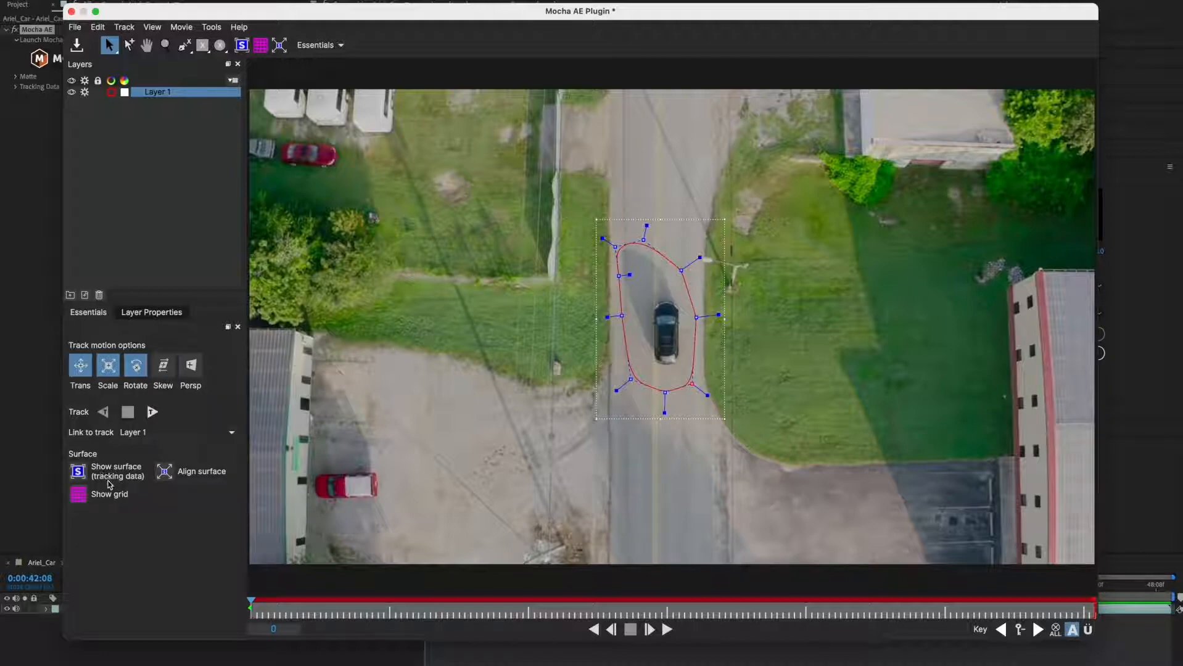
Step: Centre the tracking surface on the car and track the layer forward with translation, scale and rotation
{"action": "left_click", "coordinate": [80, 475]}
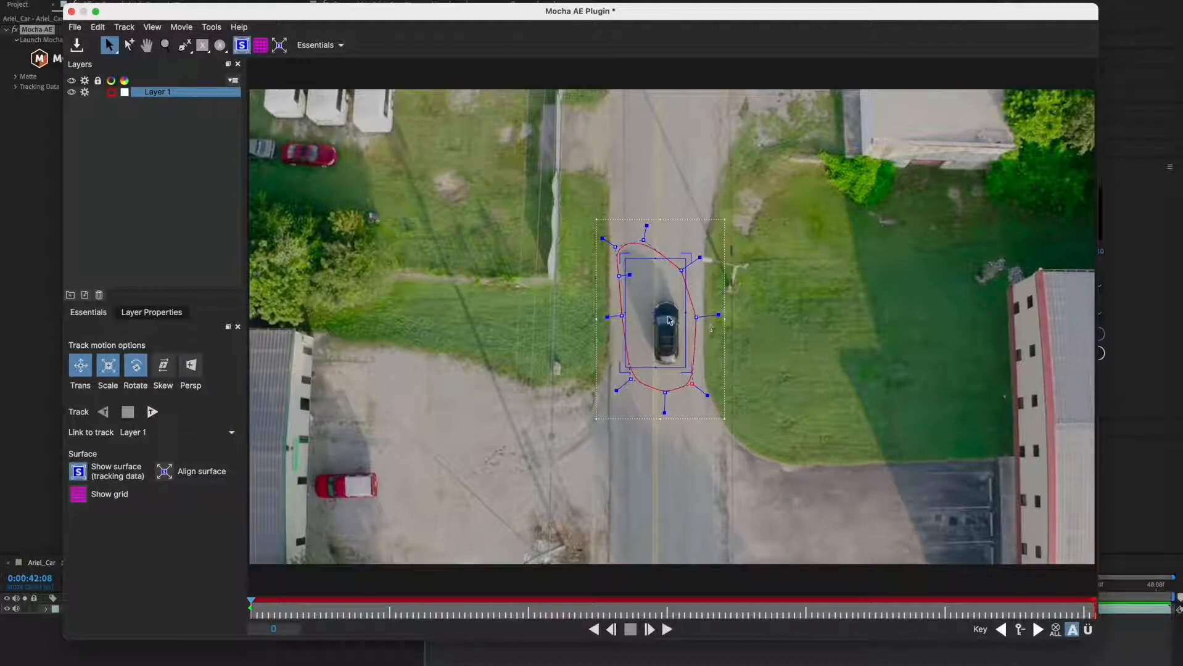
{"action": "left_click_drag", "start_coordinate": [659, 312], "coordinate": [669, 331]}
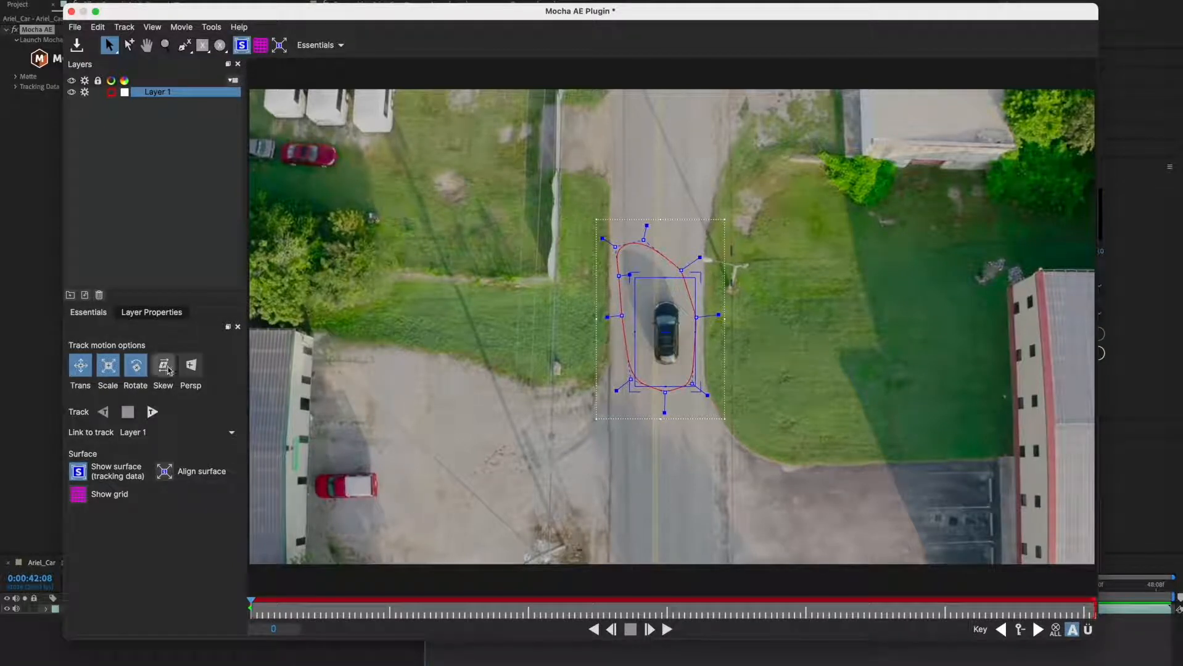
{"action": "left_click", "coordinate": [151, 414]}
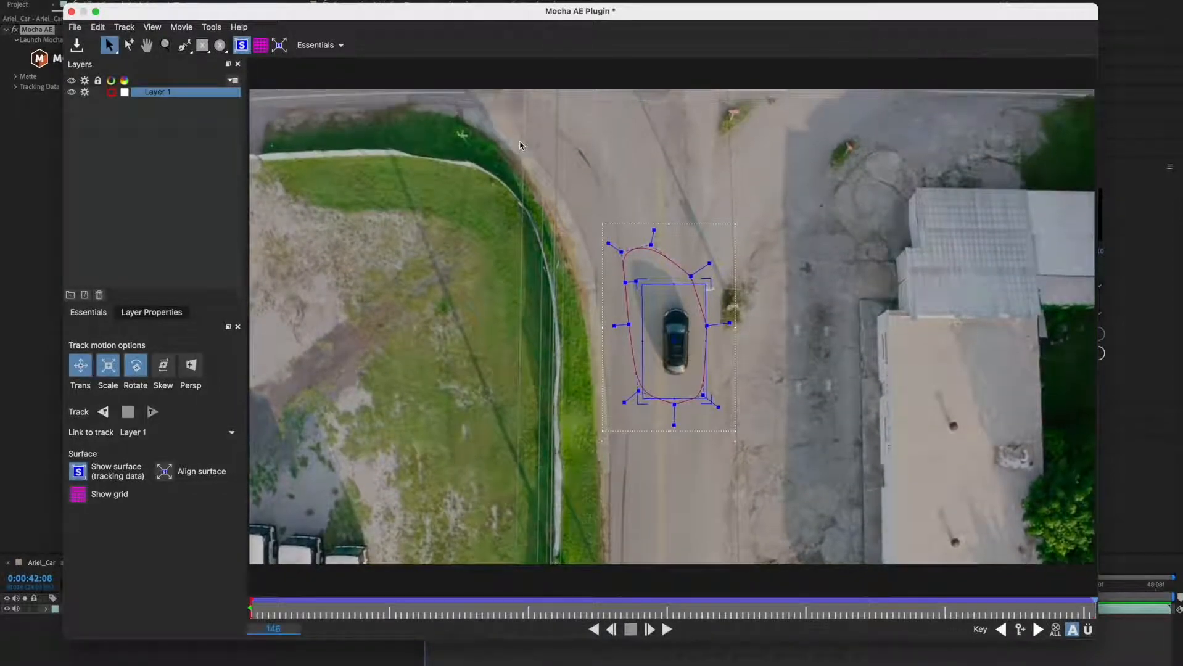
Step: Save the Mocha project and close the plug-in, returning to the composition's first frame
{"action": "left_click", "coordinate": [76, 29]}
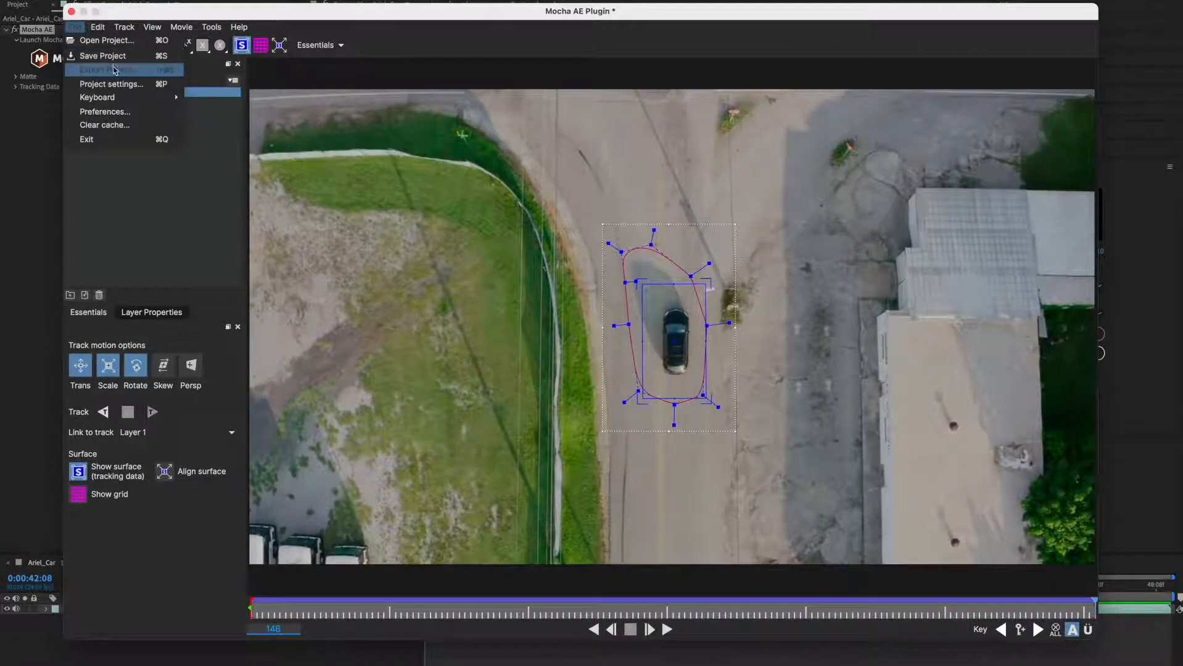
{"action": "left_click", "coordinate": [113, 57]}
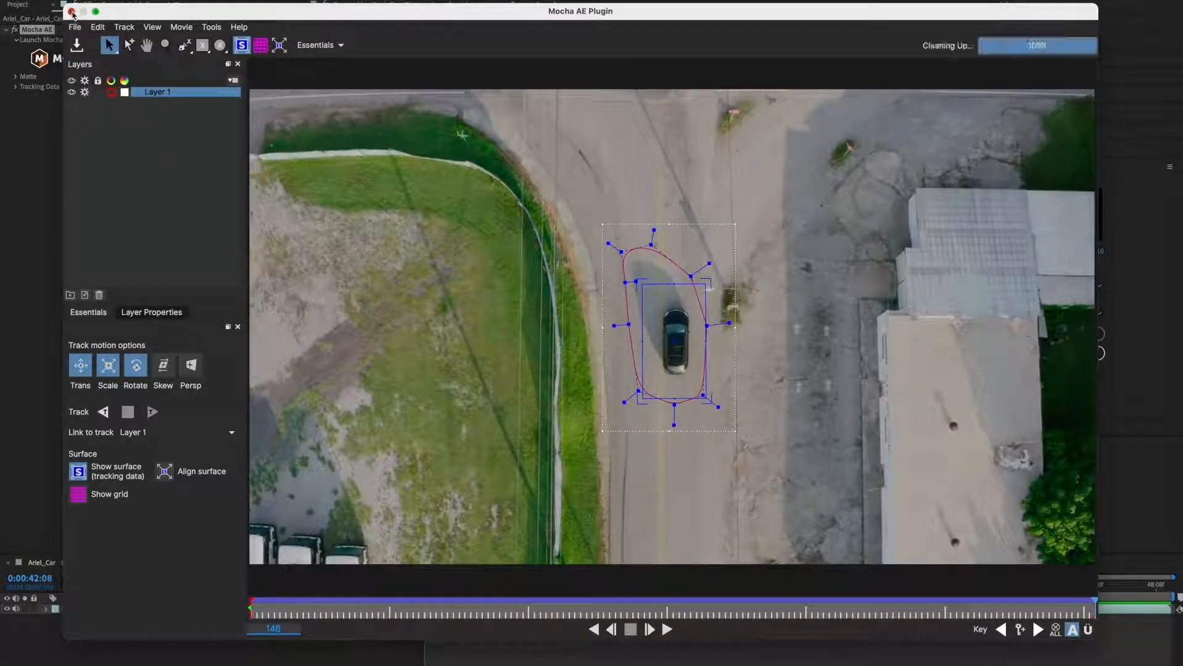
{"action": "left_click", "coordinate": [71, 11]}
{"action": "left_click_drag", "start_coordinate": [447, 587], "coordinate": [339, 584]}
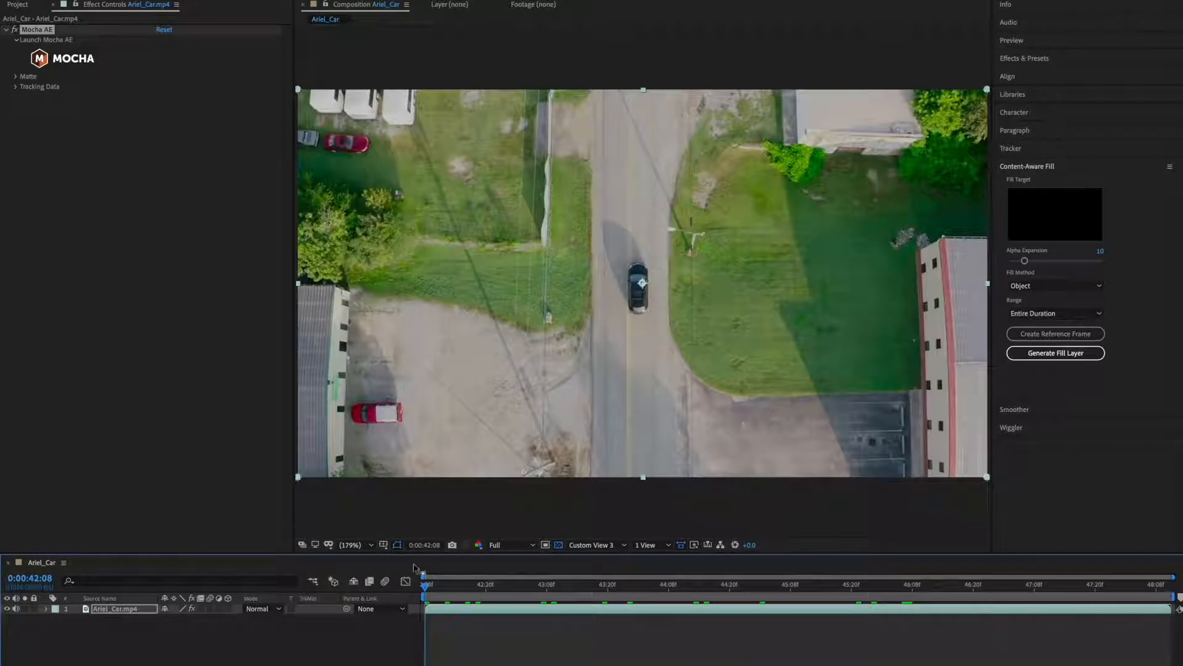
Step: Create tracking data in the Mocha AE effect from Layer 1 and return to the first frame
{"action": "left_click", "coordinate": [15, 87]}
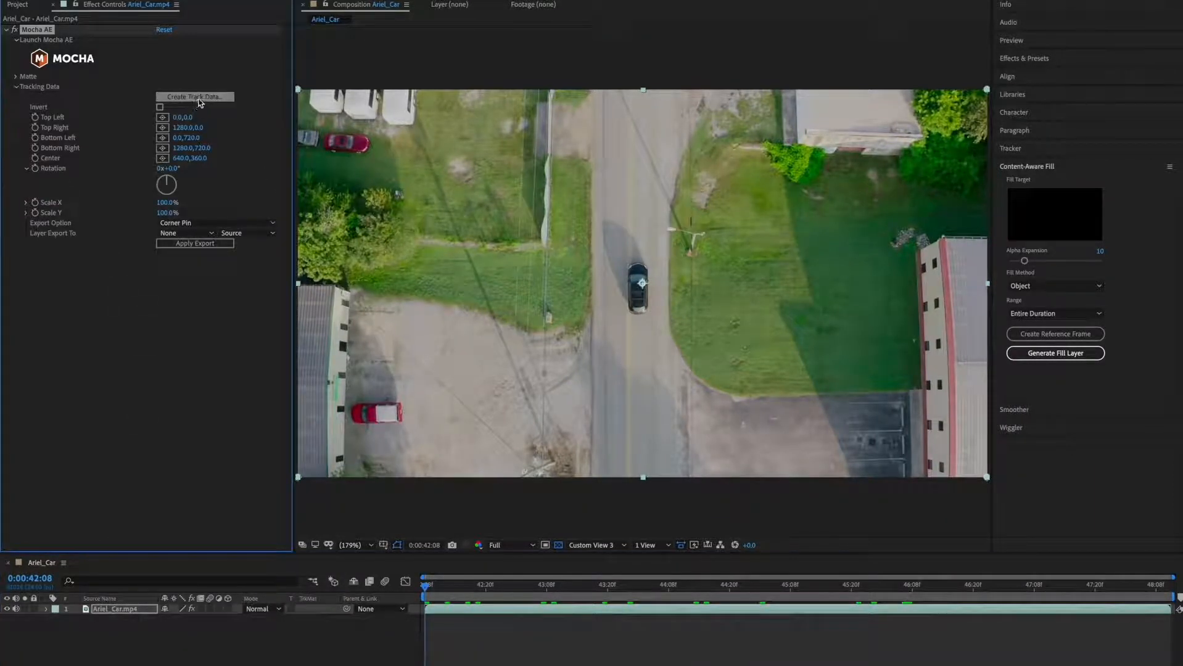
{"action": "left_click", "coordinate": [198, 98]}
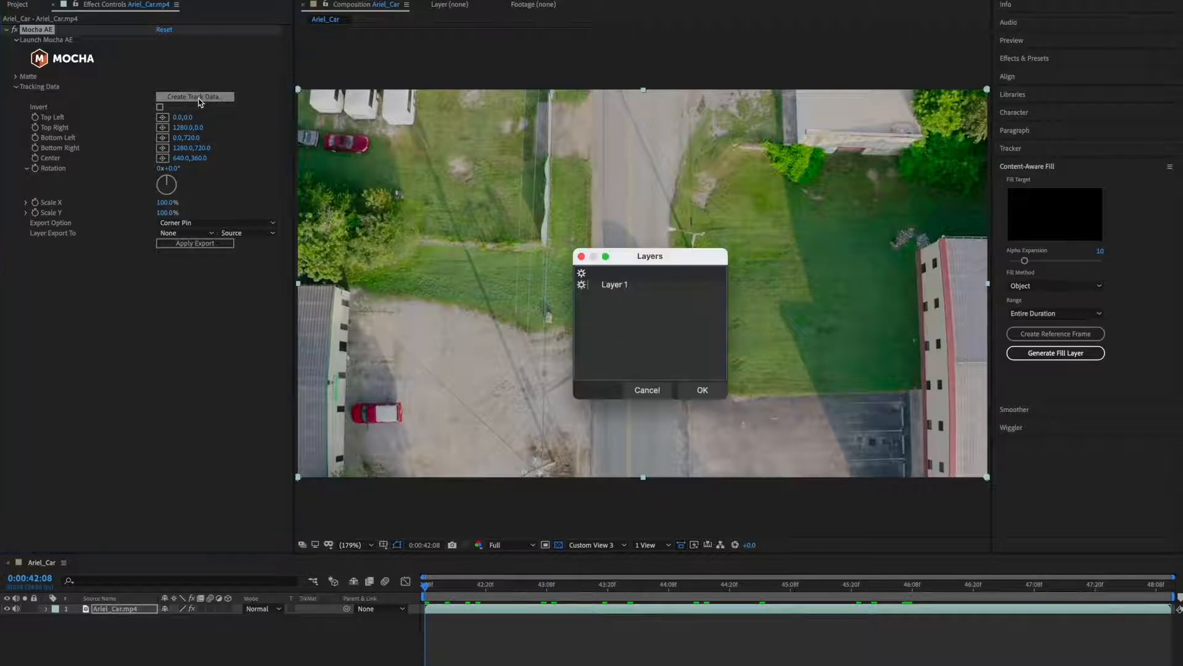
{"action": "left_click", "coordinate": [616, 287]}
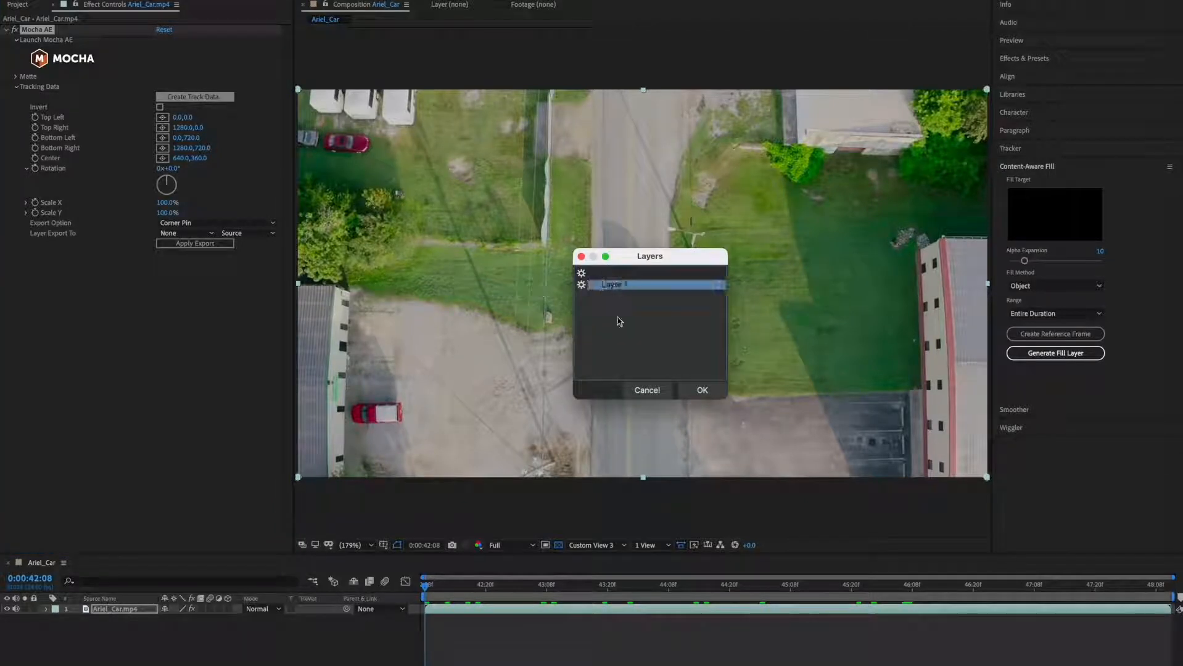
{"action": "left_click", "coordinate": [702, 390]}
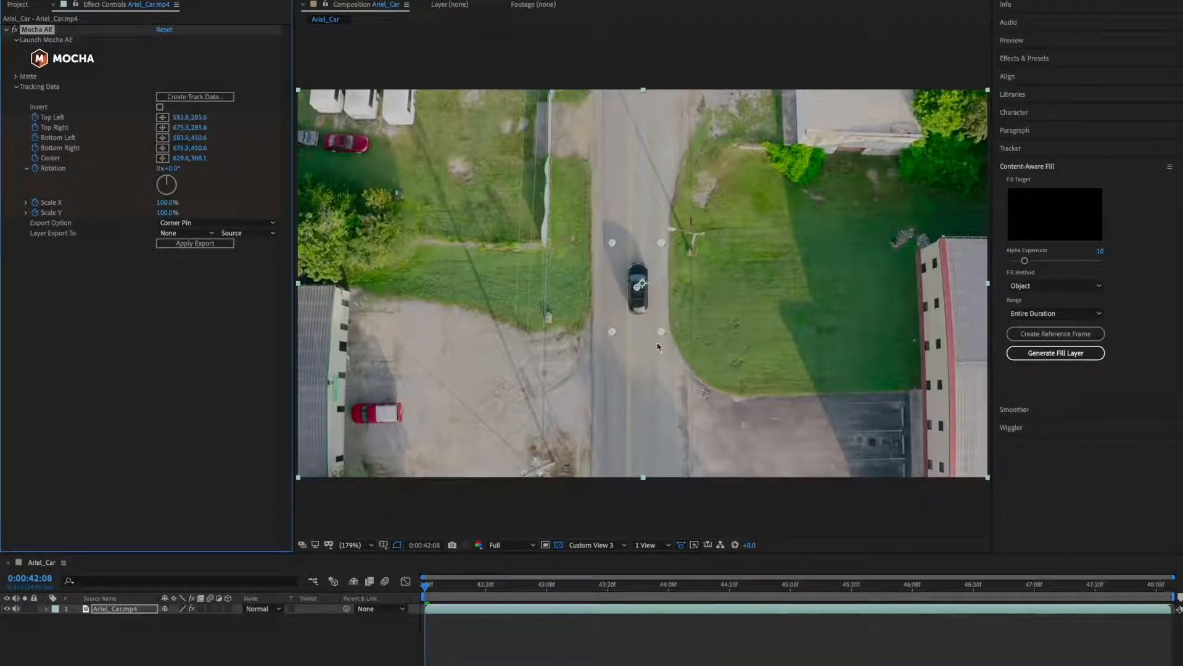
{"action": "left_click_drag", "start_coordinate": [466, 593], "coordinate": [426, 592]}
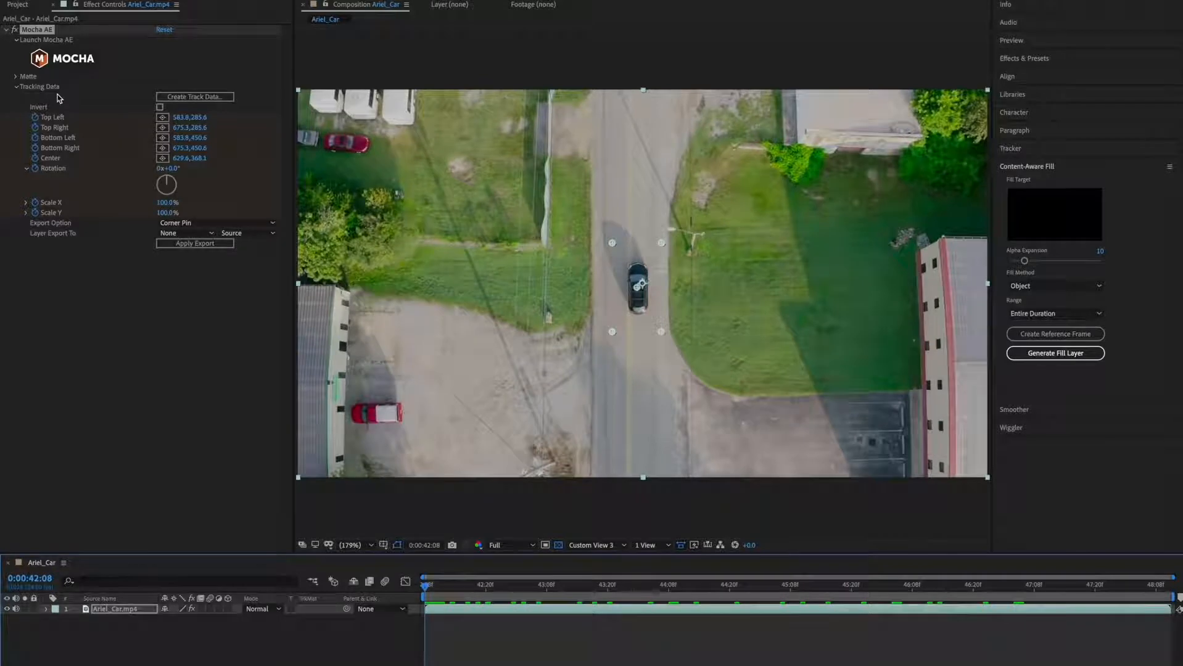
Step: Check the tracked shape's matte in the Mocha AE effect, and switch back to the footage view
{"action": "left_click", "coordinate": [26, 79]}
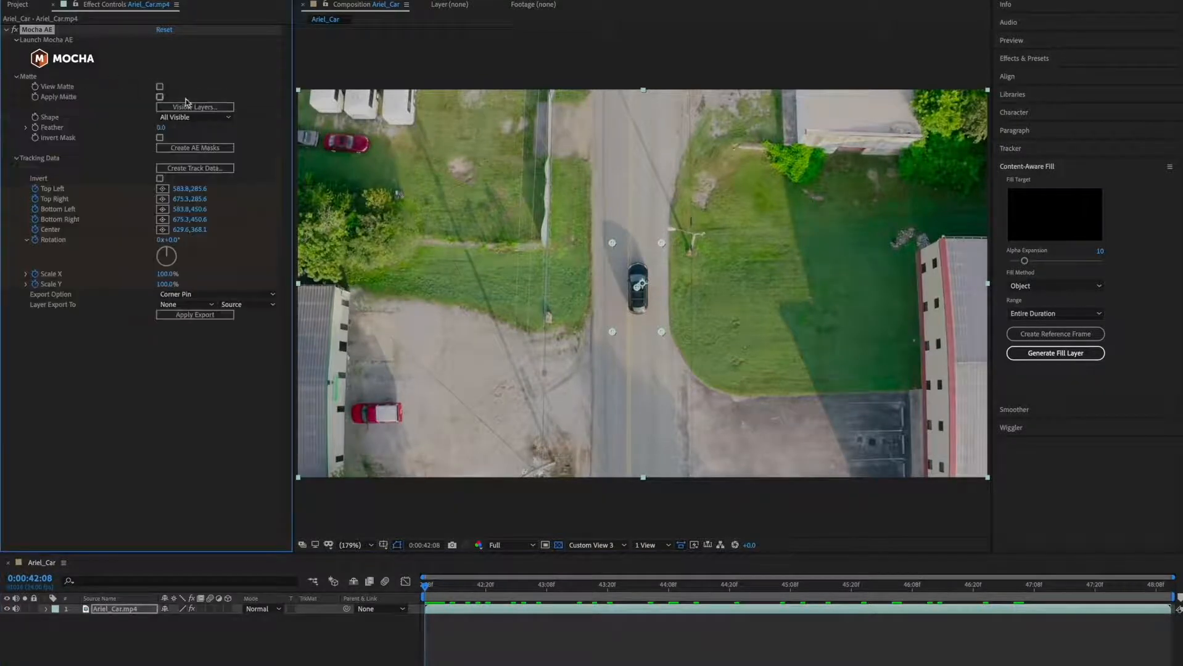
{"action": "left_click", "coordinate": [160, 87]}
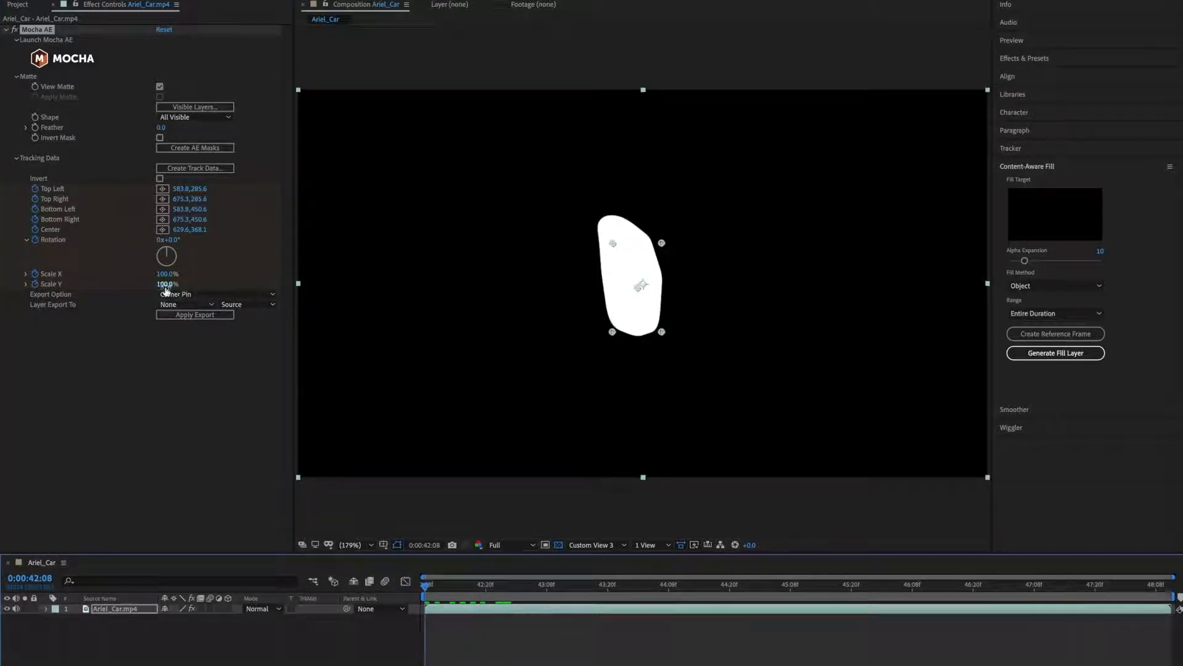
{"action": "left_click", "coordinate": [160, 87]}
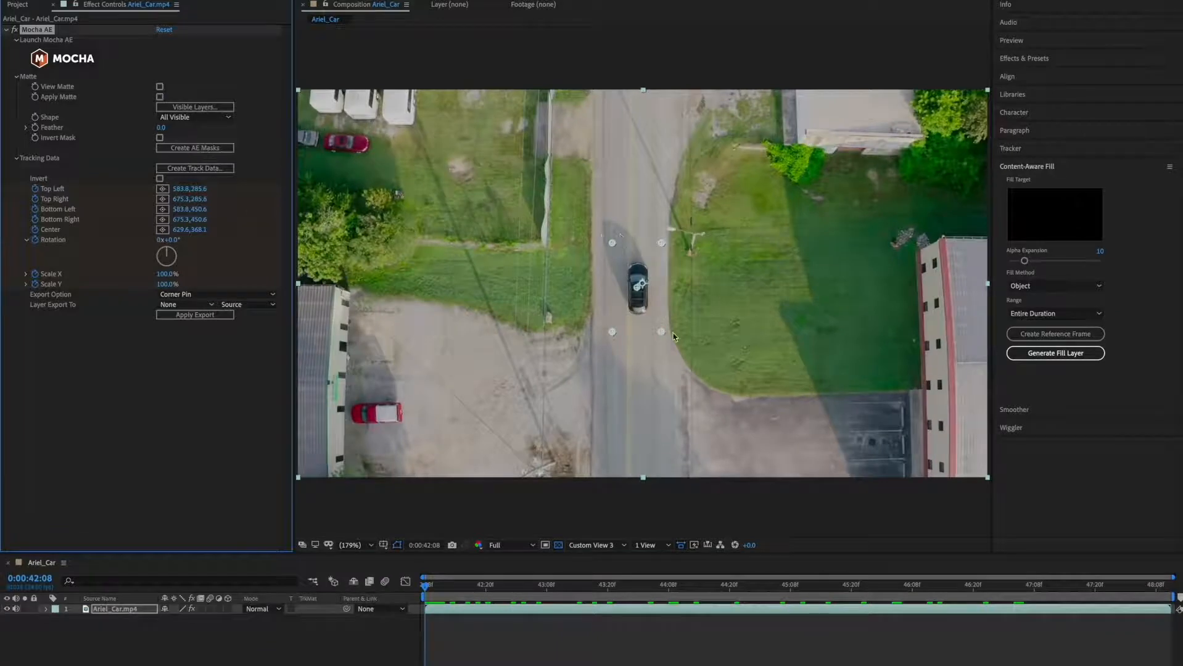
Step: Create After Effects masks from the tracked Mocha shape and invert the Layer 1 mask to cut the car out
{"action": "left_click", "coordinate": [194, 150]}
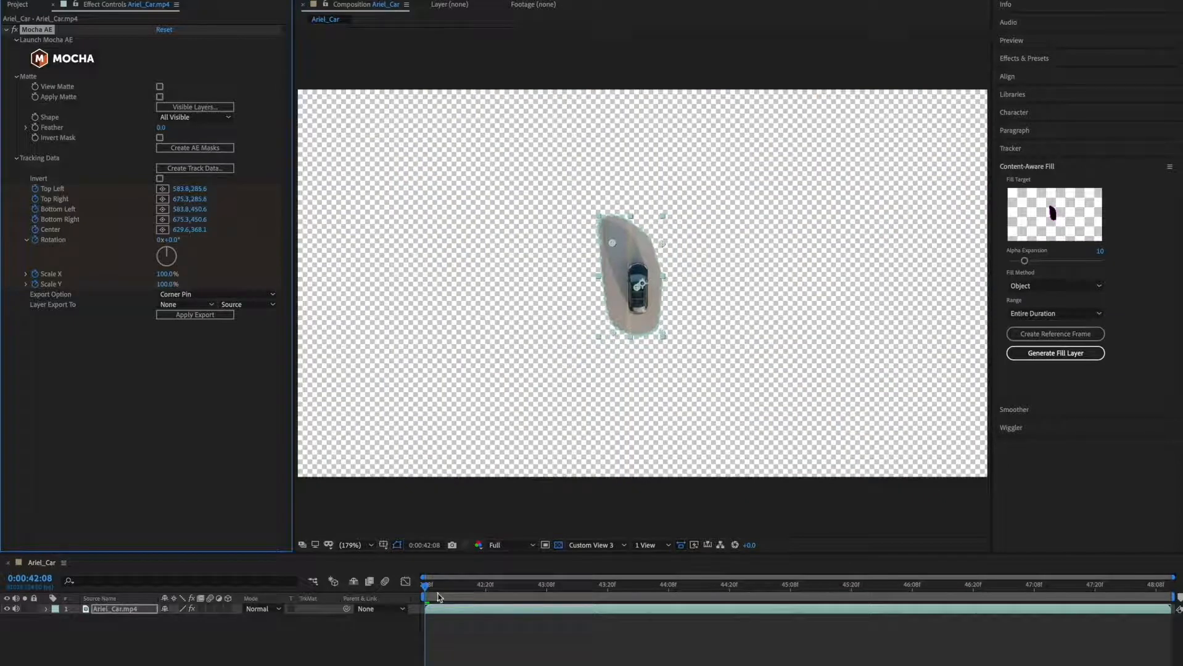
{"action": "left_click", "coordinate": [115, 609]}
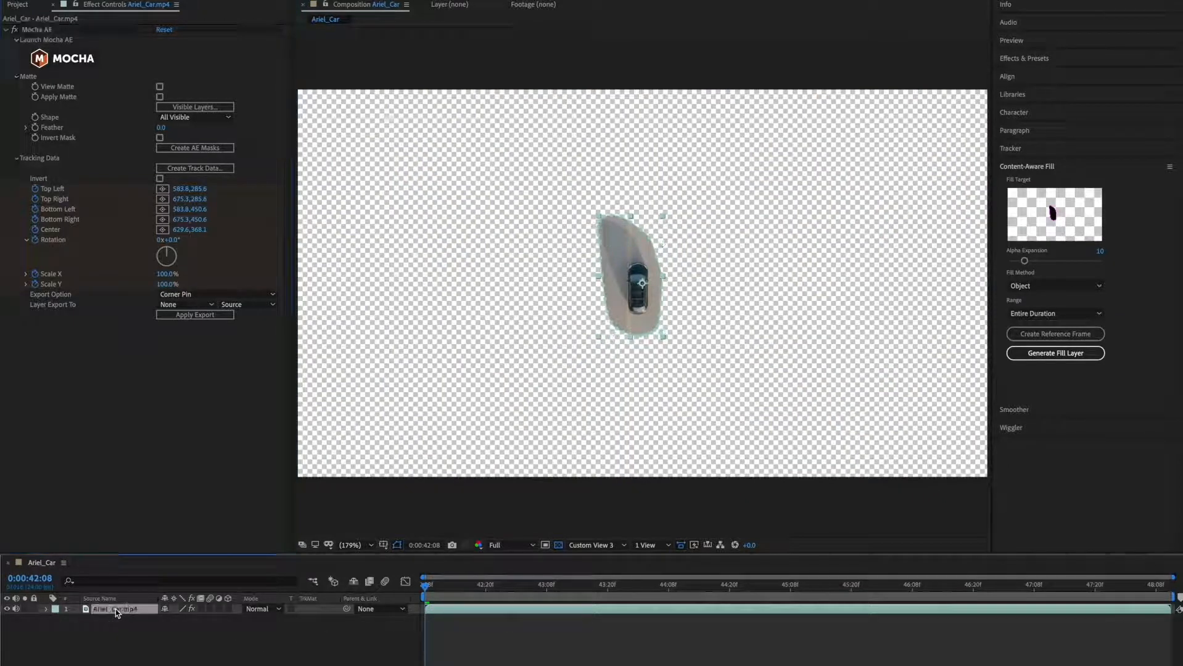
{"action": "key", "text": "m"}
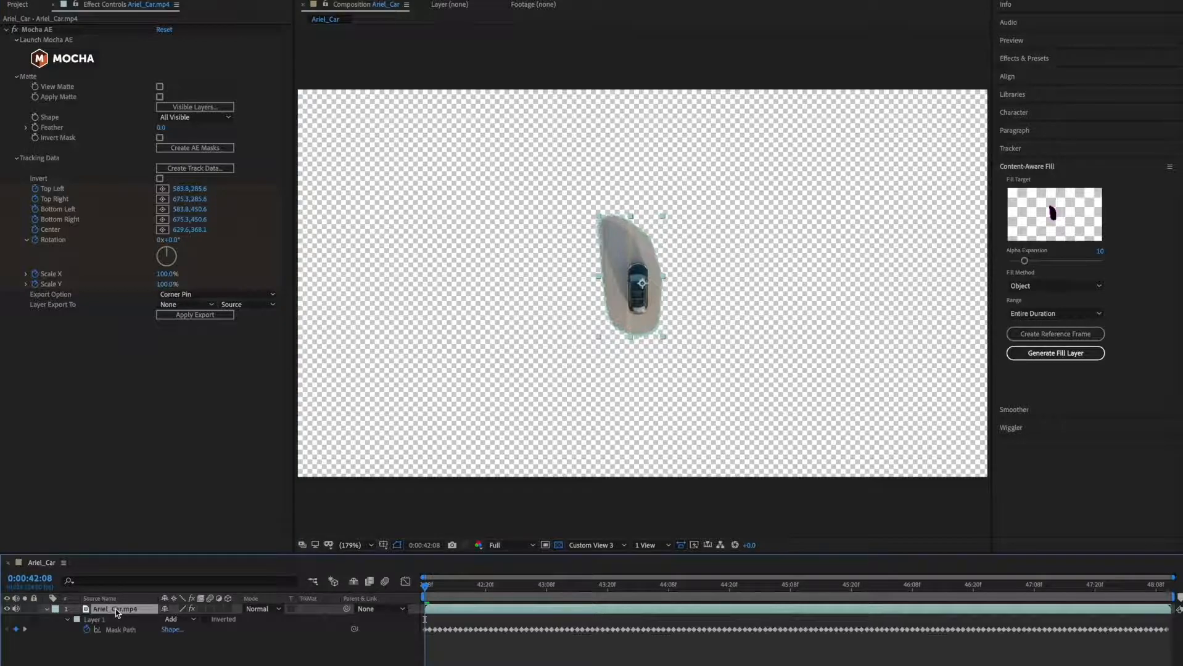
{"action": "left_click", "coordinate": [207, 620]}
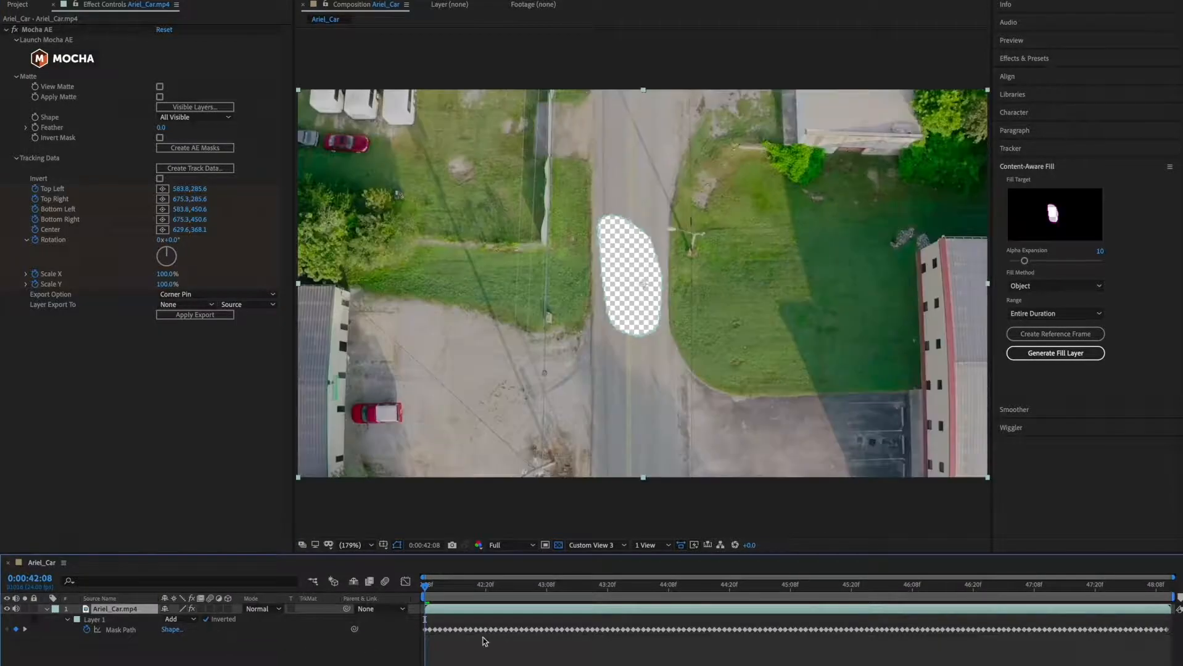
Step: Play back the masked clip to check that the hole follows the car, and return to the first frame
{"action": "left_click", "coordinate": [519, 653]}
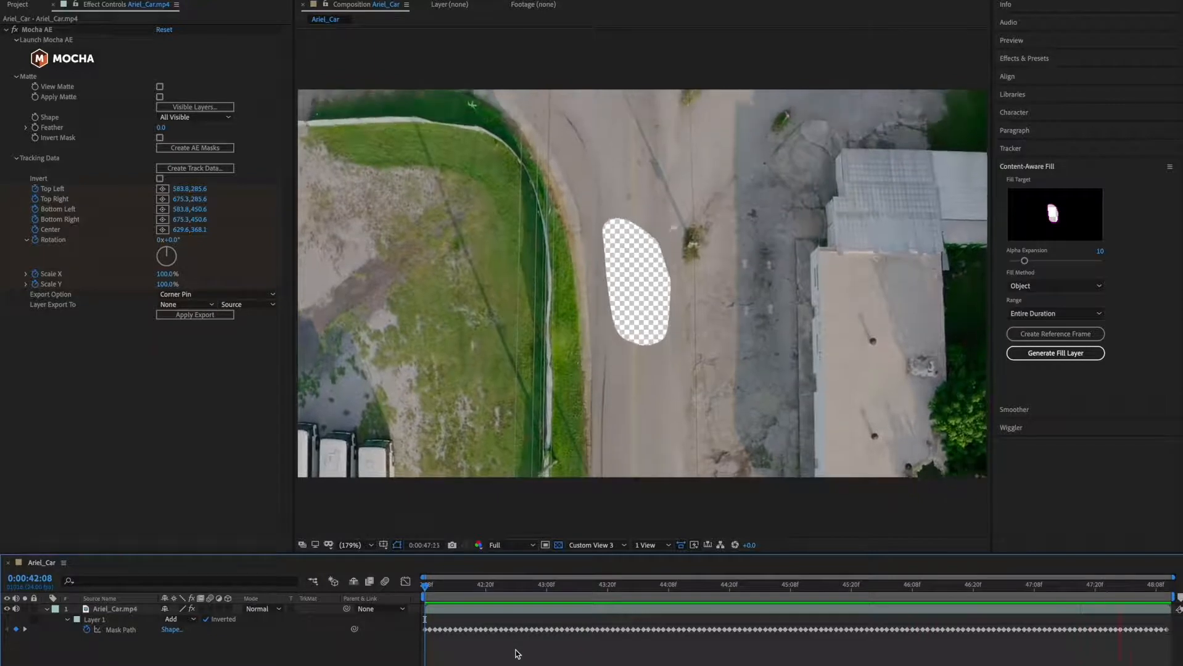
{"action": "key", "text": "space"}
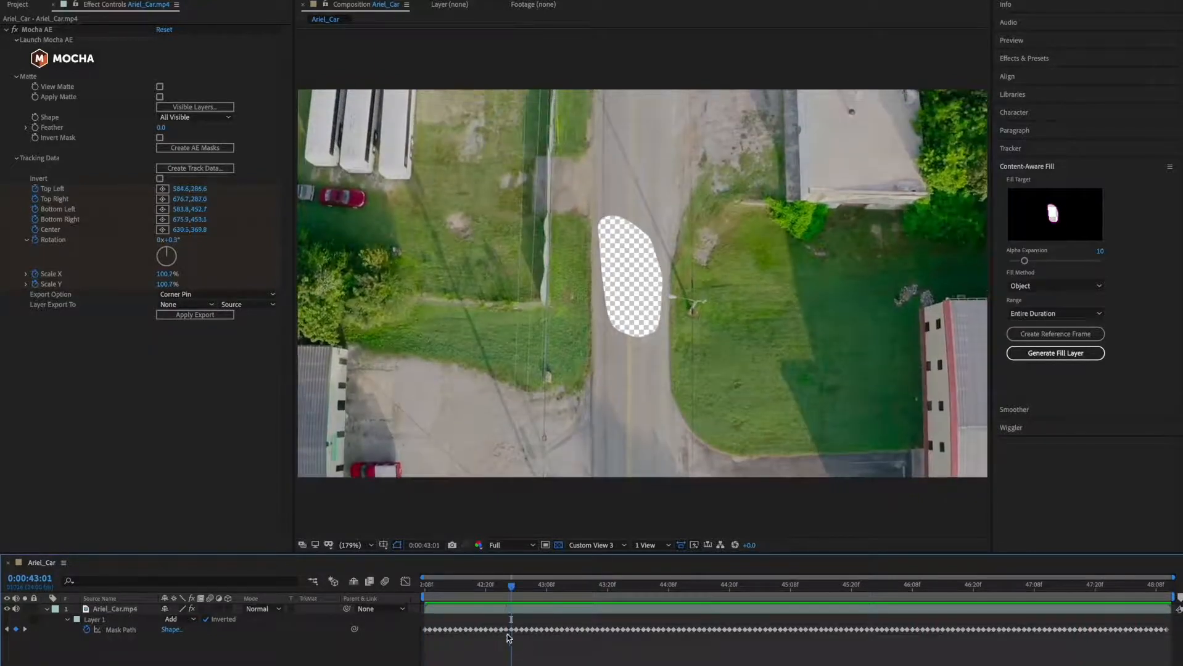
{"action": "left_click_drag", "start_coordinate": [481, 591], "coordinate": [330, 586]}
Step: Generate a content-aware fill layer for the masked Ariel_Car.mp4 layer, using the Object method over the entire duration
{"action": "left_click", "coordinate": [147, 610]}
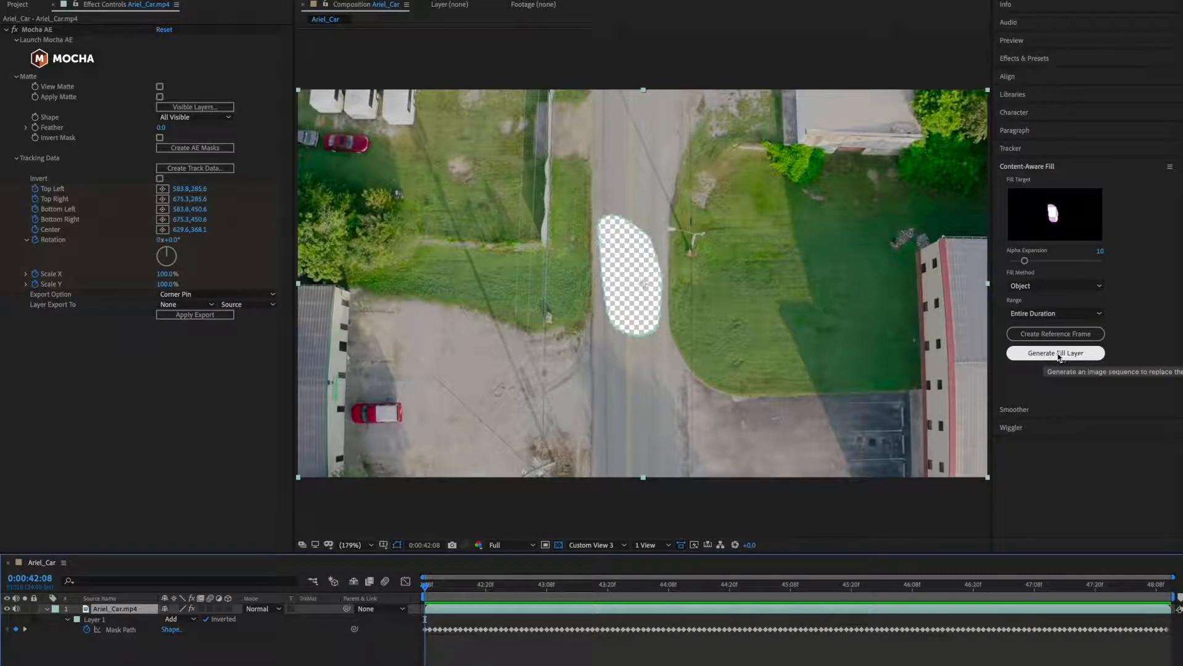
{"action": "left_click", "coordinate": [1059, 356]}
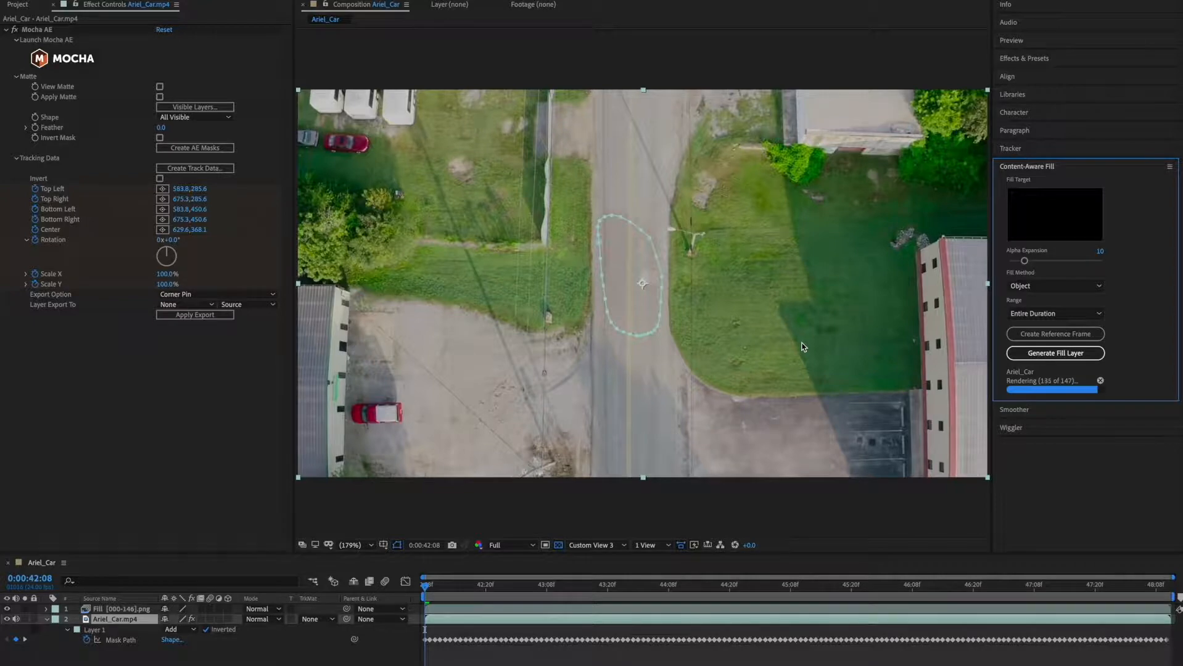
Step: Play back the filled clip to check the car's removal, and return to the first frame
{"action": "left_click", "coordinate": [546, 662]}
{"action": "key", "text": "space"}
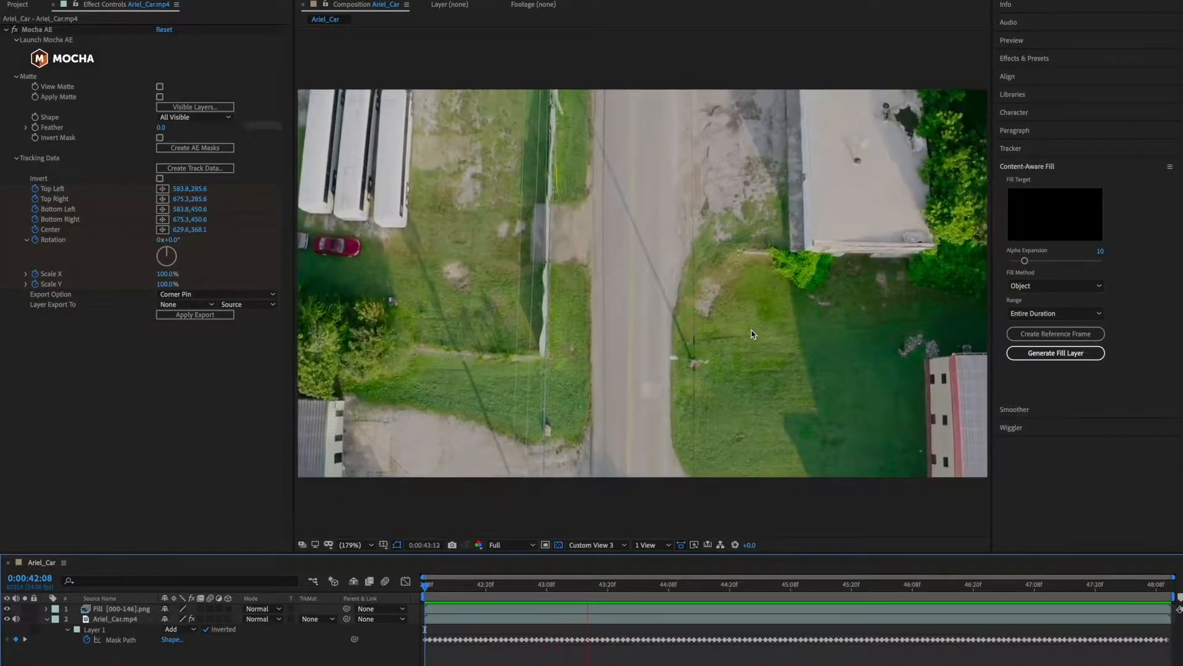
{"action": "key", "text": "space"}
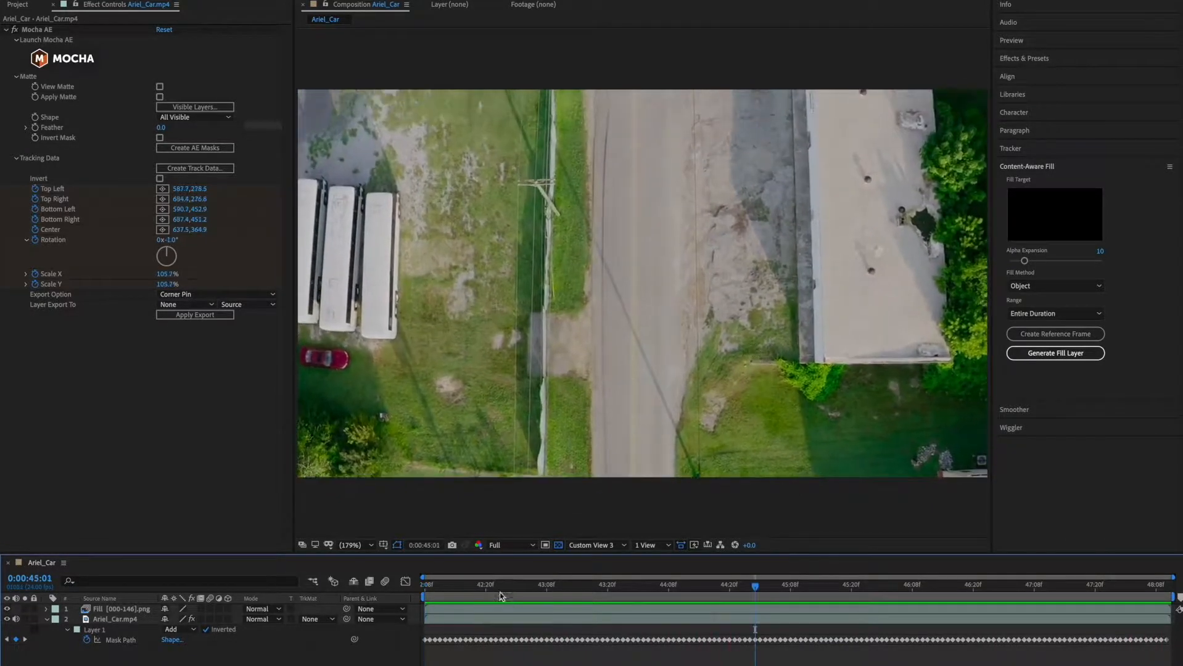
{"action": "left_click_drag", "start_coordinate": [501, 596], "coordinate": [277, 554]}
Step: Add the original Ariel_Car.mp4 footage above the fill layer and play back the unedited clip for comparison
{"action": "left_click", "coordinate": [26, 4]}
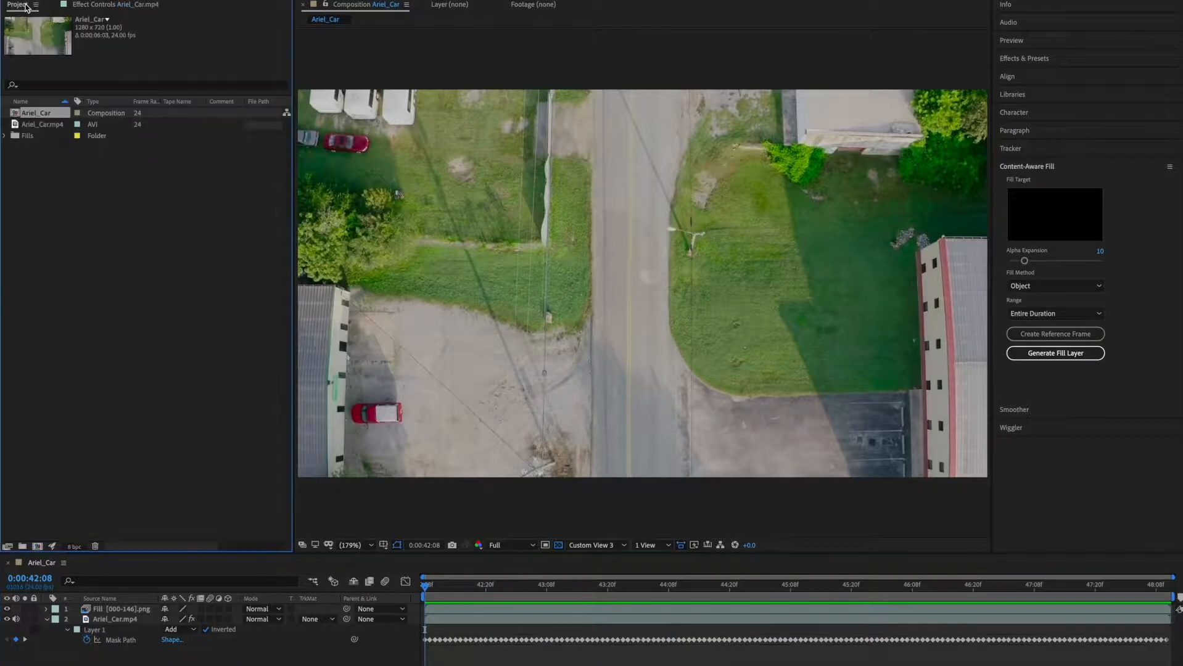
{"action": "left_click_drag", "start_coordinate": [38, 127], "coordinate": [123, 608]}
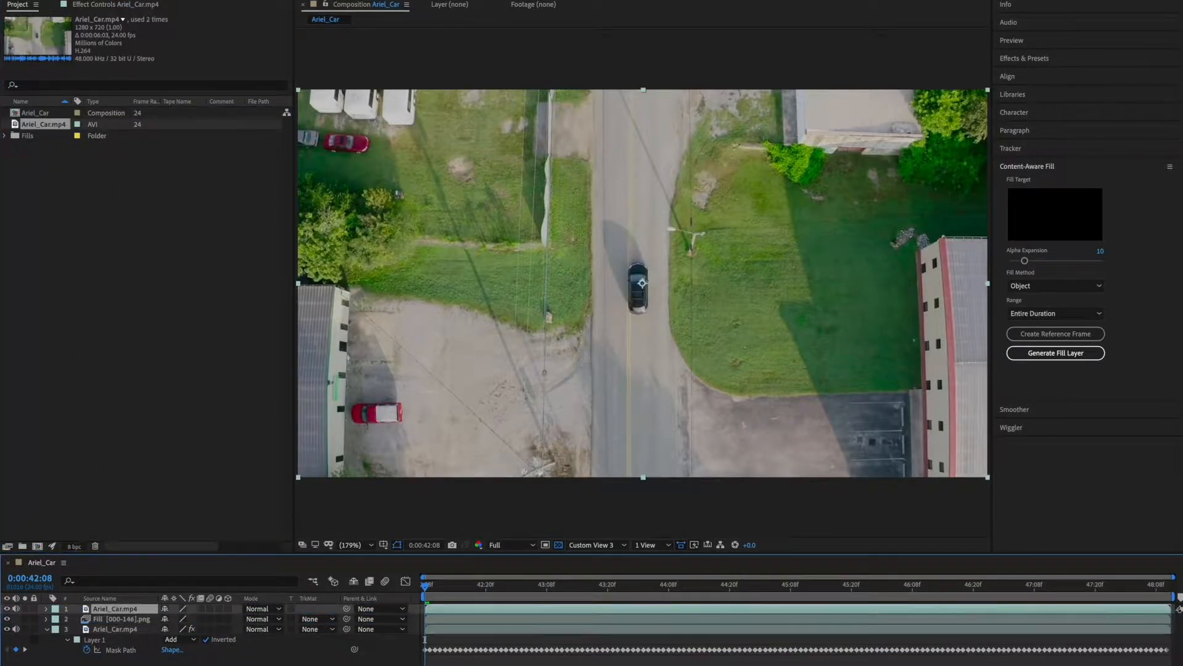
{"action": "key", "text": "space"}
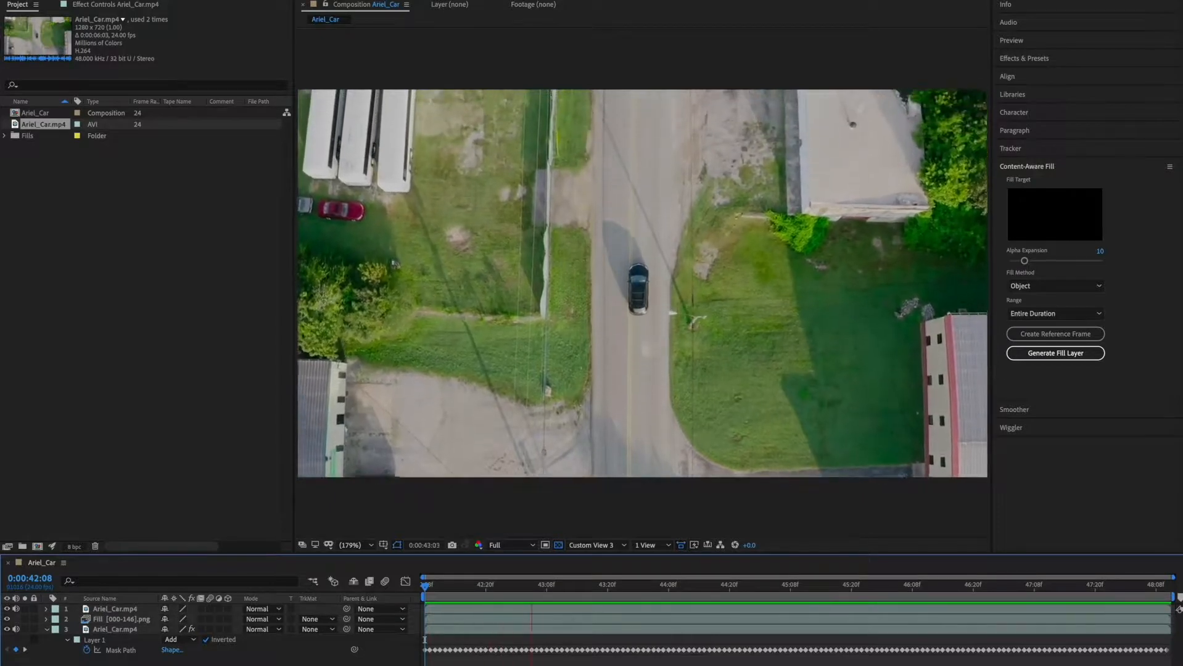
{"action": "key", "text": "space"}
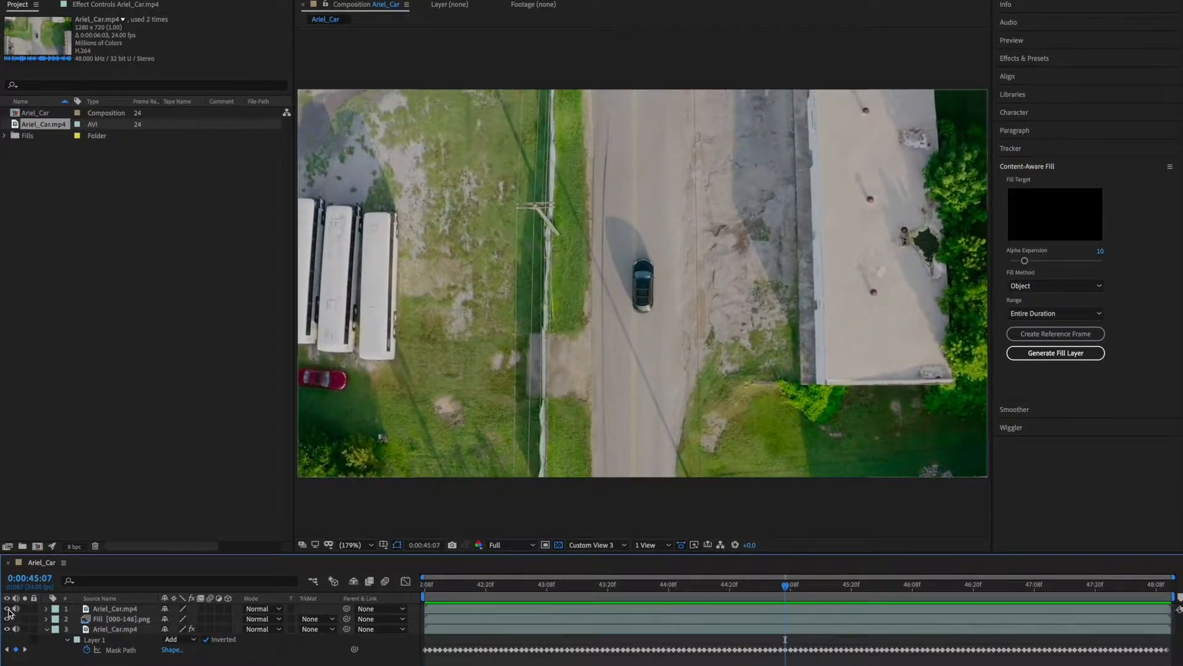
Step: Hide the top Ariel_Car.mp4 layer, keep the fill layer visible, and play back the car-free result from the first frame
{"action": "left_click", "coordinate": [6, 609]}
{"action": "left_click", "coordinate": [7, 619]}
{"action": "left_click", "coordinate": [7, 620]}
{"action": "left_click", "coordinate": [99, 620]}
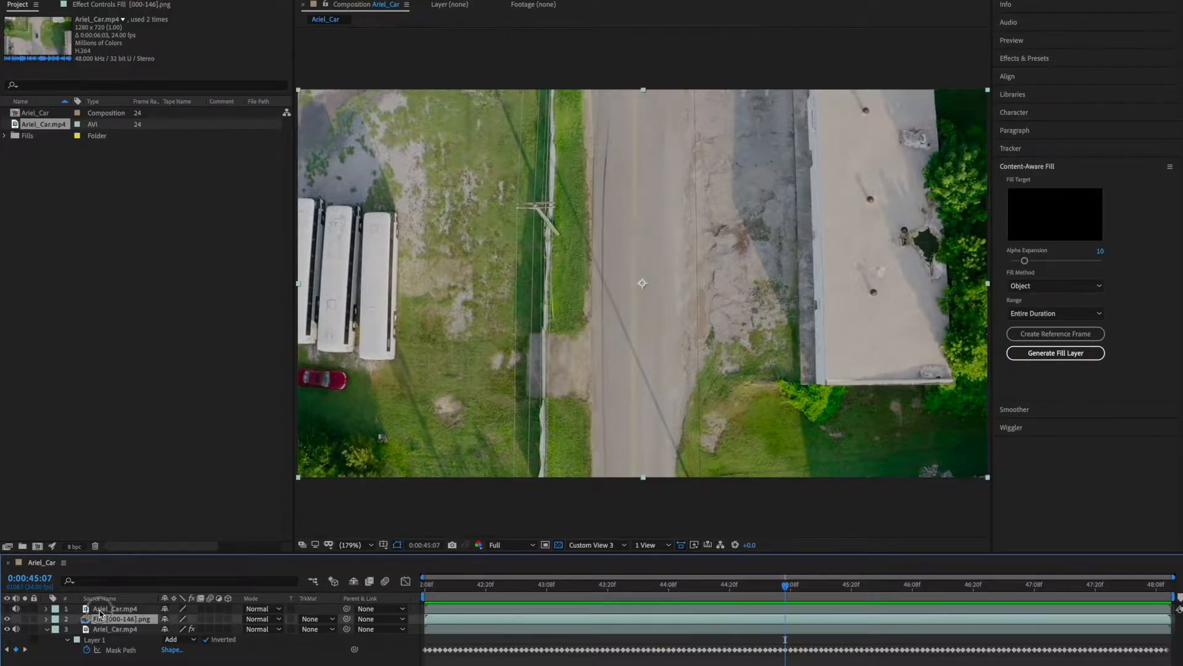
{"action": "left_click", "coordinate": [102, 609]}
{"action": "left_click_drag", "start_coordinate": [441, 584], "coordinate": [383, 587]}
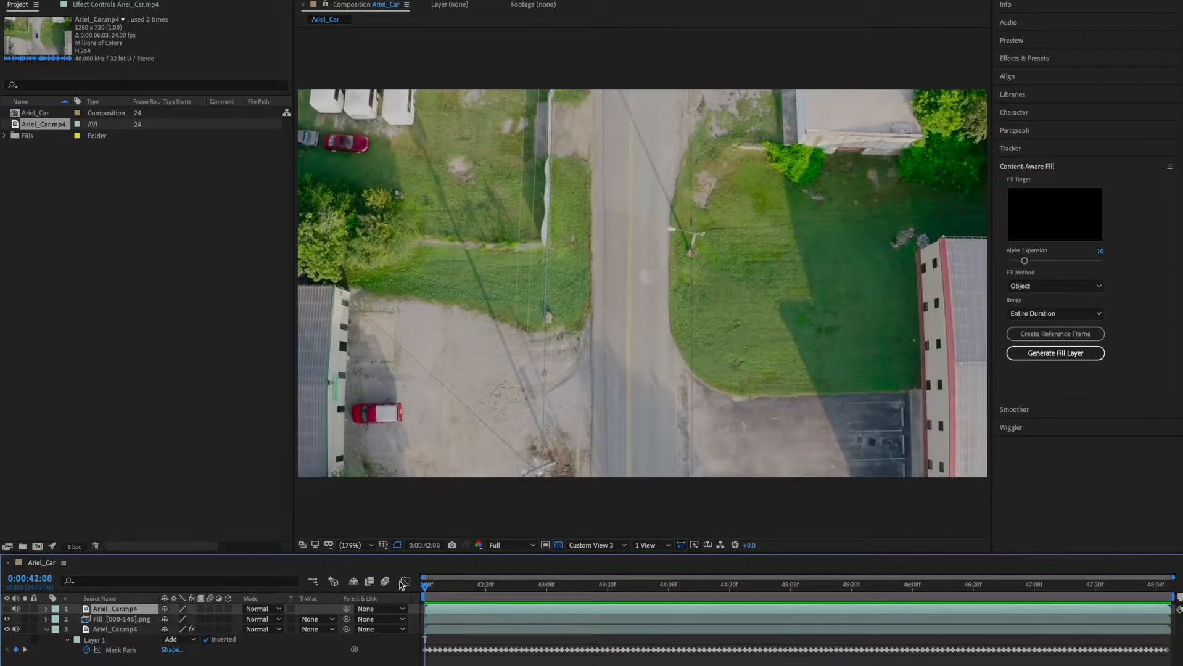
{"action": "key", "text": "space"}
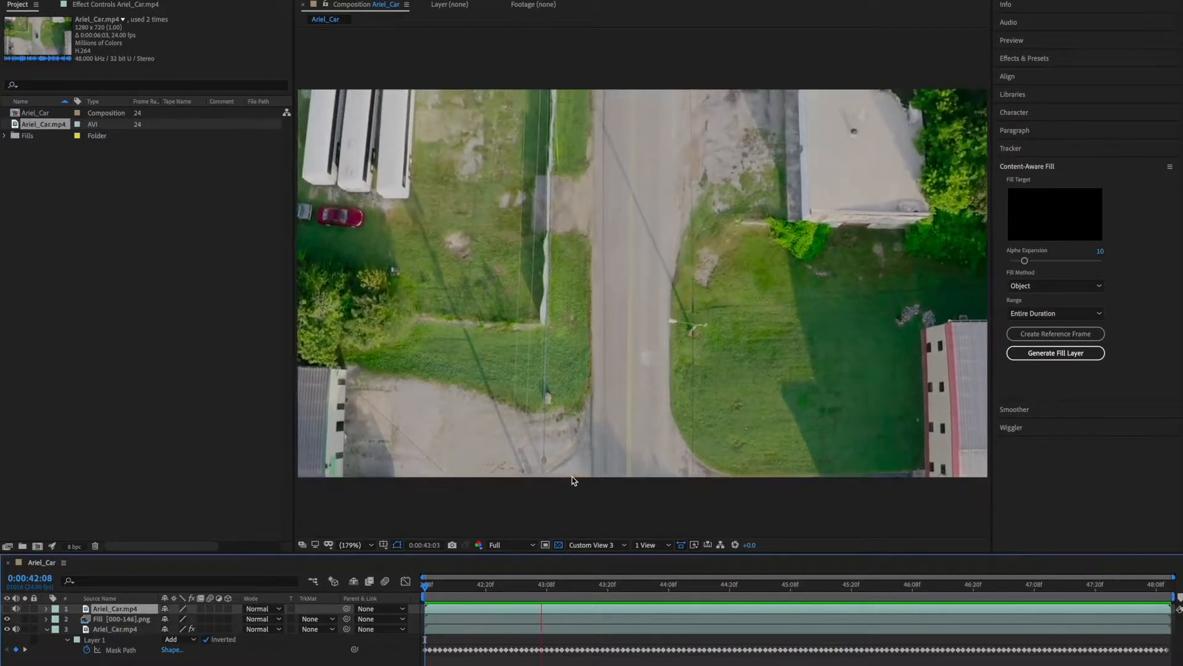